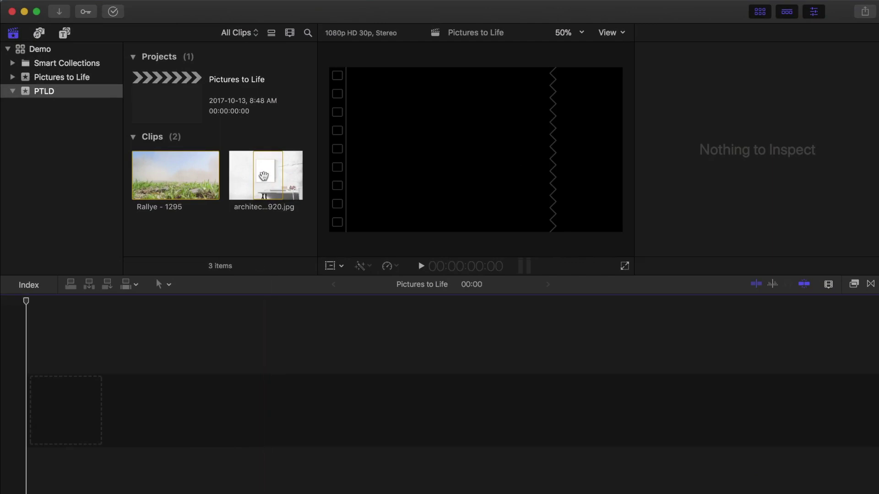
Step: Append the architecture-1868502_1920.jpg photo to the empty Pictures to Life project
click(266, 174)
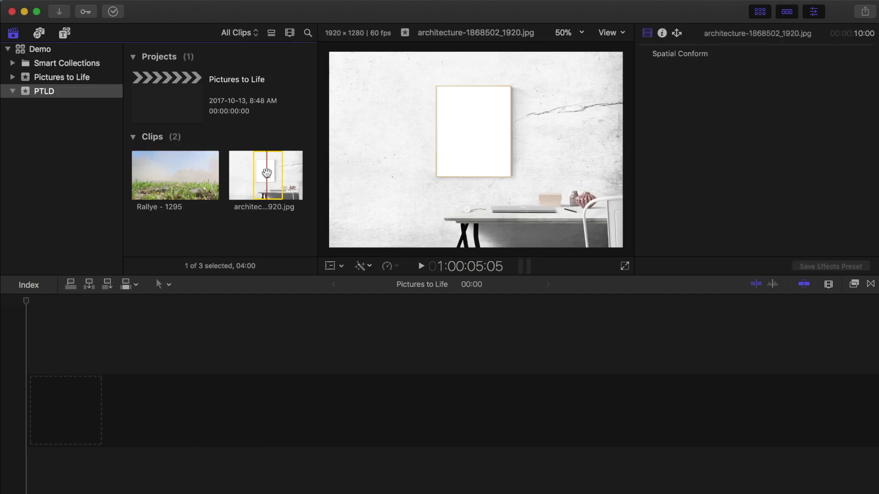
key(e)
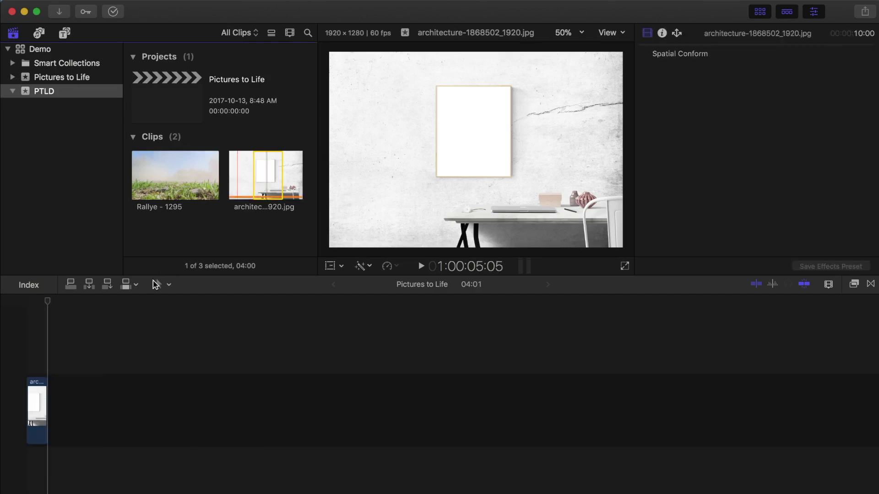
click(92, 324)
key(shift+z)
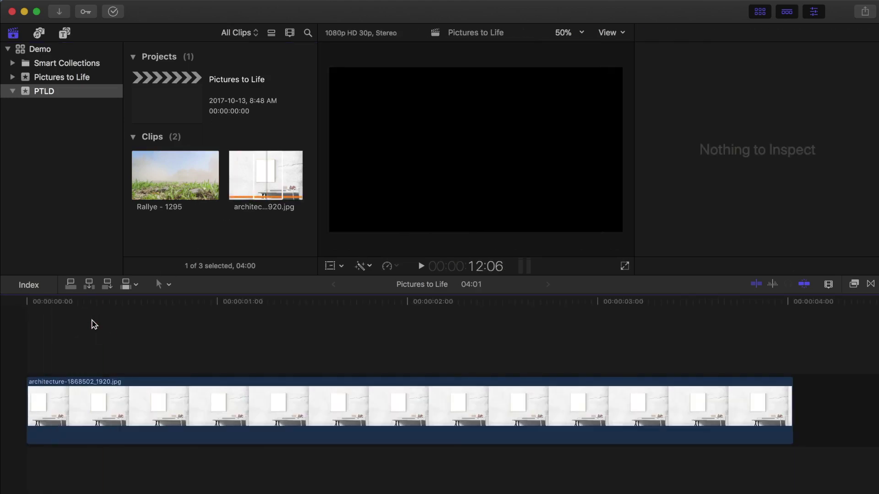
Step: Crop the timeline photo in the viewer so it fills the frame with no black bars
click(124, 388)
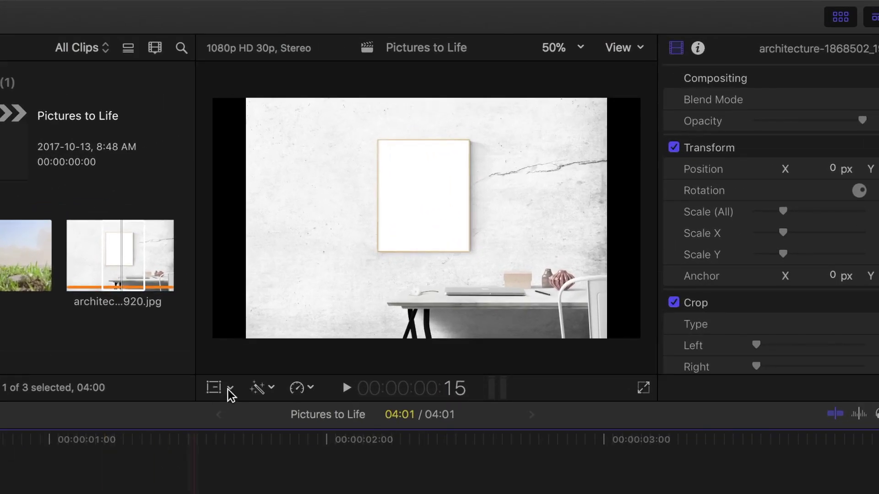
click(341, 266)
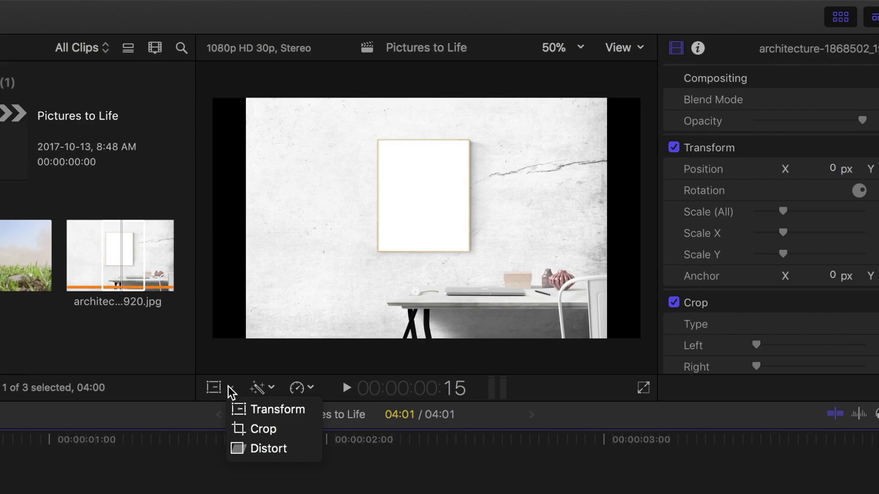
click(251, 428)
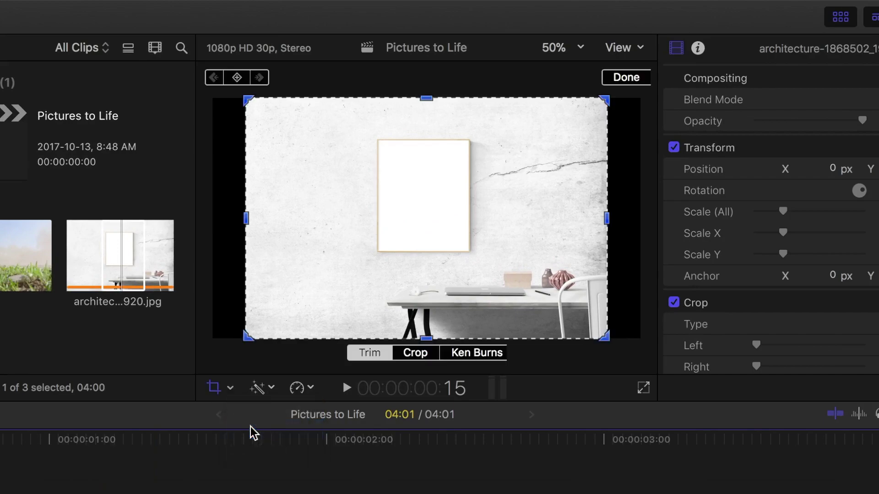
click(411, 354)
click(627, 78)
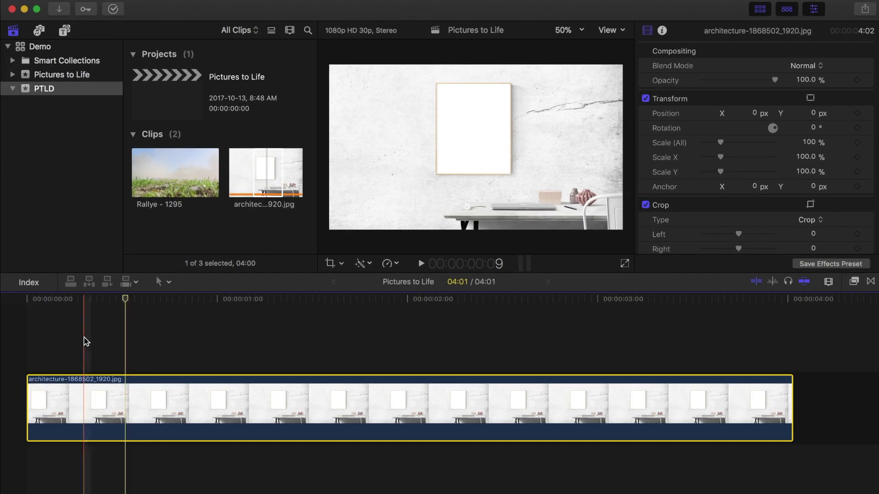
Step: Connect Rallye - 1295 above the photo and add a four-second freeze frame
click(27, 324)
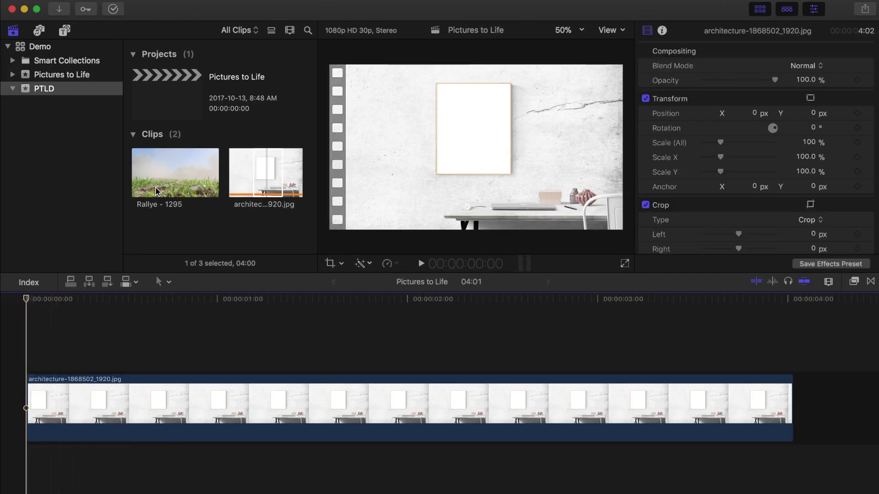
drag(155, 187, 92, 348)
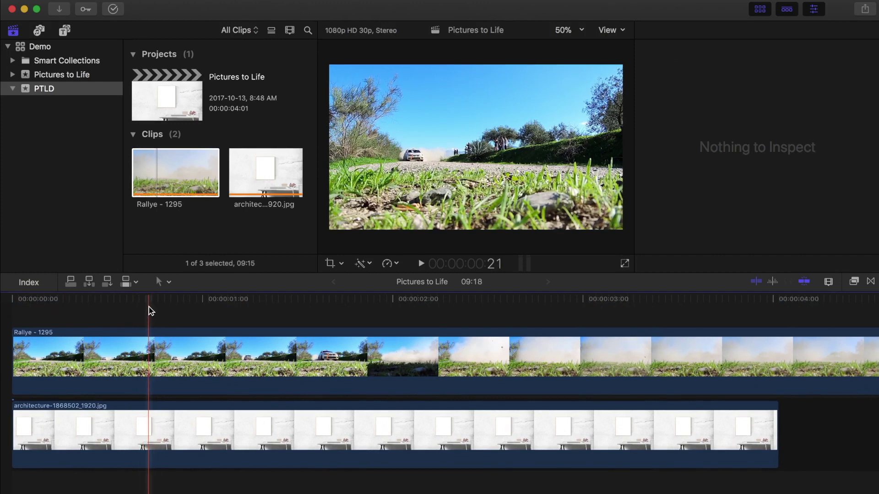
click(150, 331)
key(alt+f)
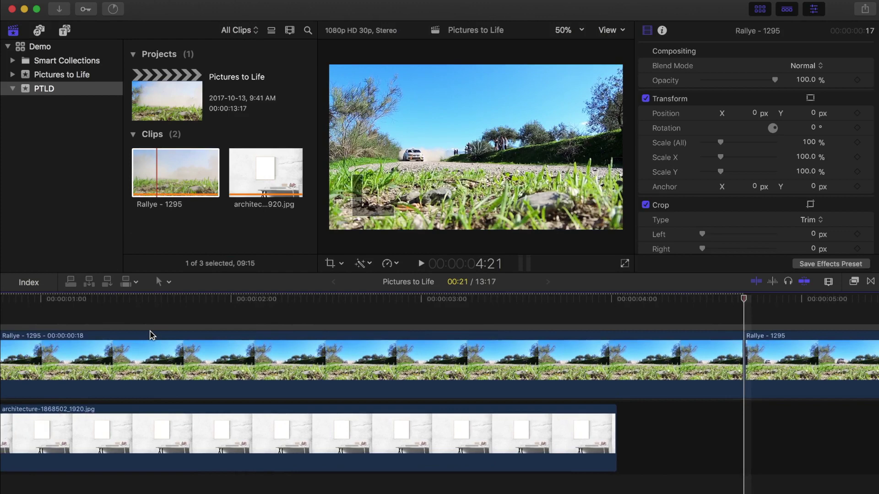
Step: Delete the Rallye piece before the freeze and align the freeze frame's end with the photo at 4:00
key(shift+z)
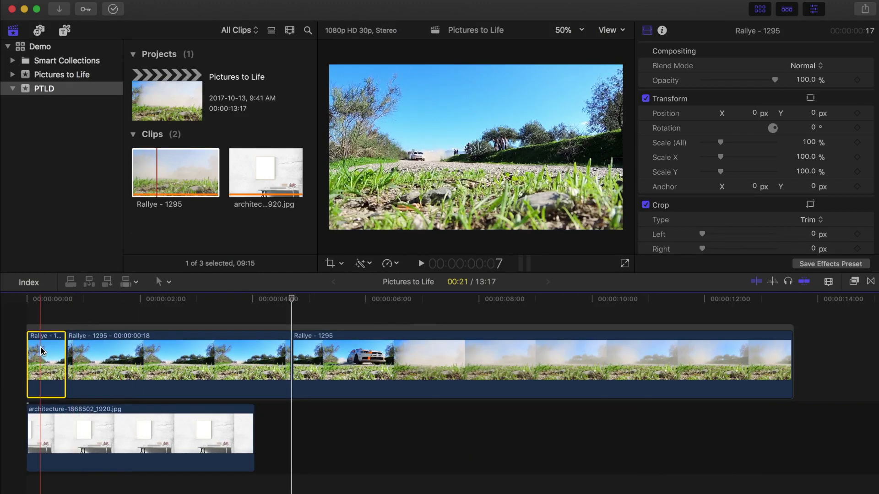
key(Delete)
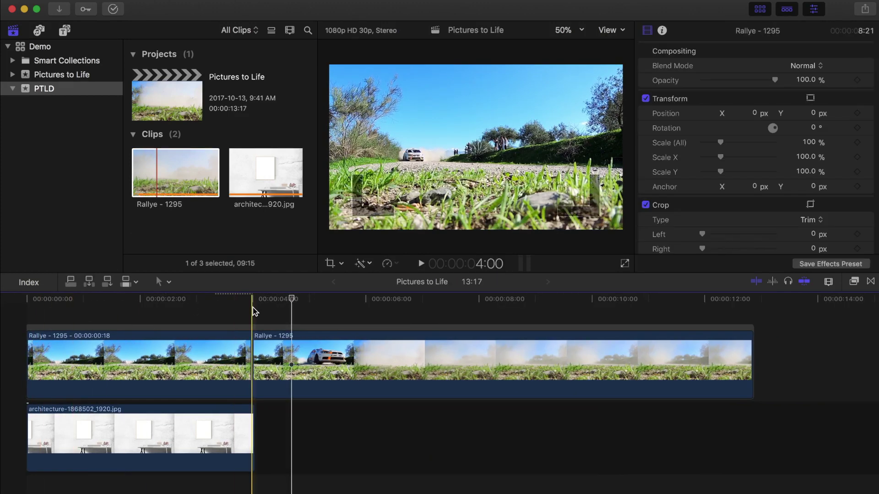
key(super+equal)
key(super+equal)
key(super+equal)
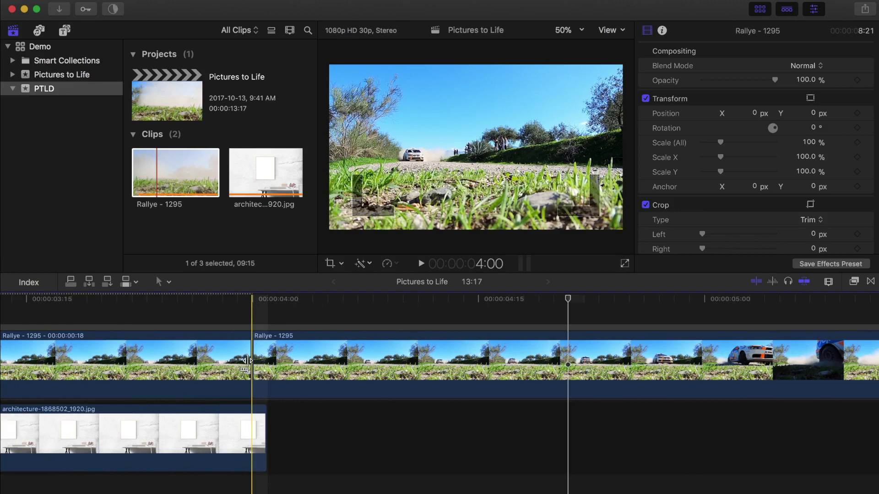
drag(251, 364, 259, 364)
key(shift+z)
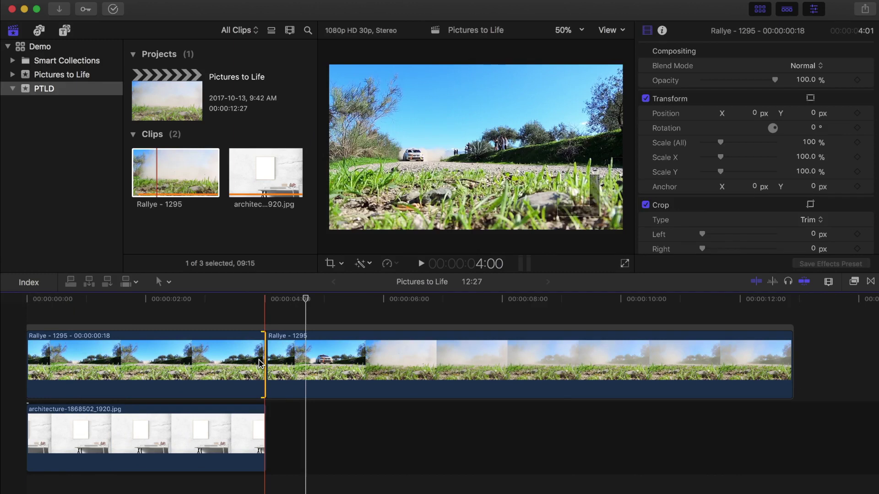
Step: With the playhead on the freeze frame, add Save Current Frame as a share destination
click(158, 317)
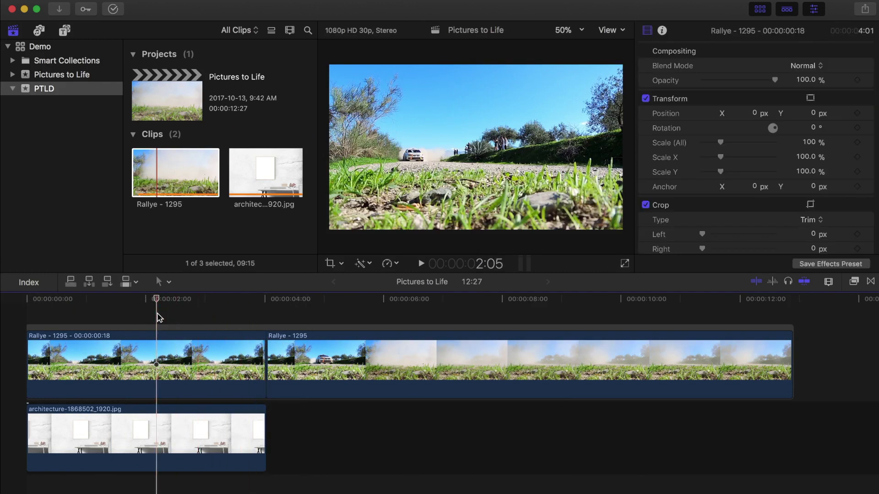
click(865, 9)
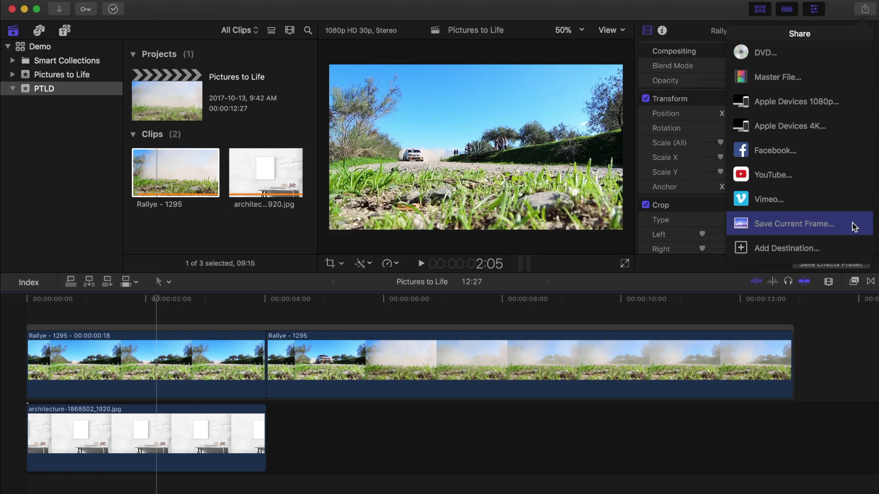
click(764, 250)
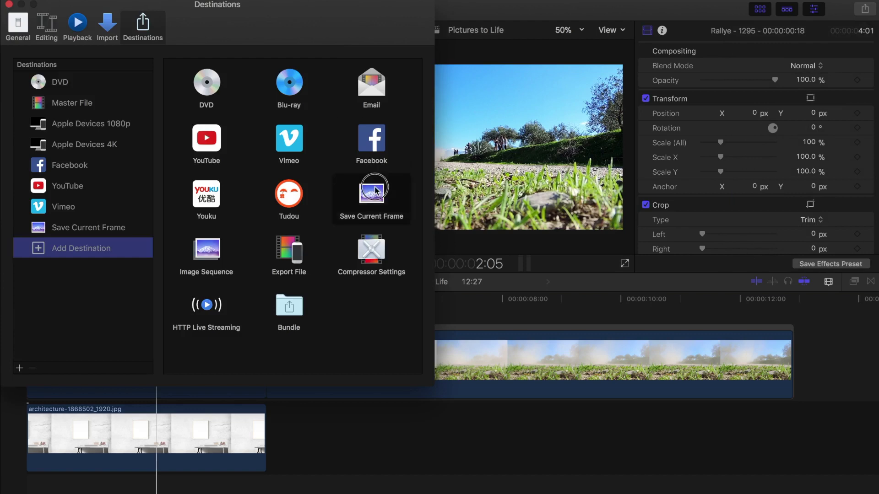
drag(372, 195, 64, 222)
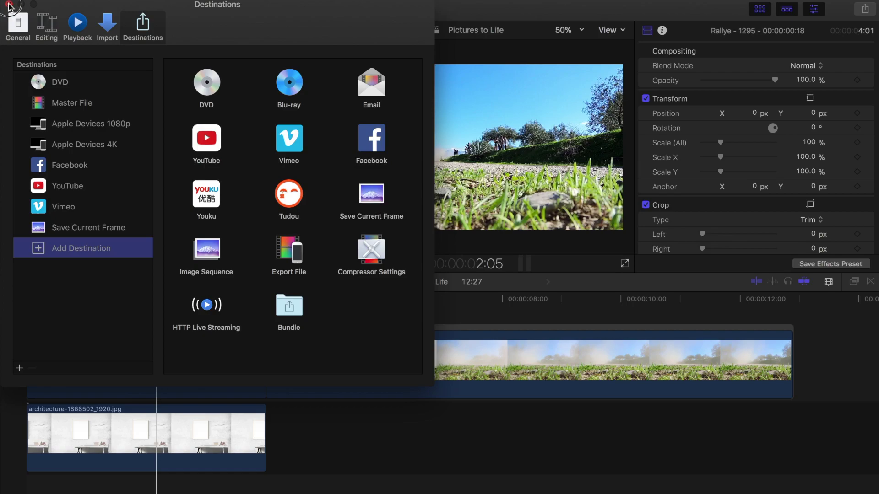
click(9, 5)
Step: Share the current frame as Pictures to Life.jpg on the desktop
click(865, 7)
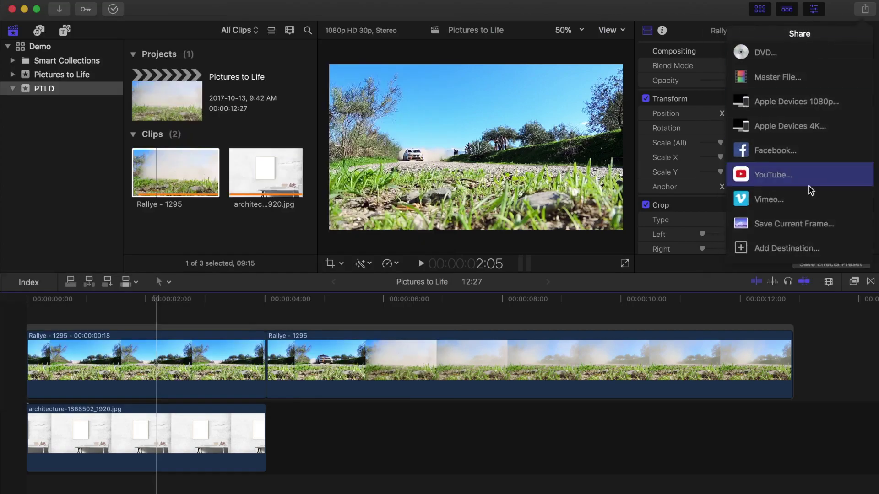
click(799, 223)
click(651, 323)
click(635, 342)
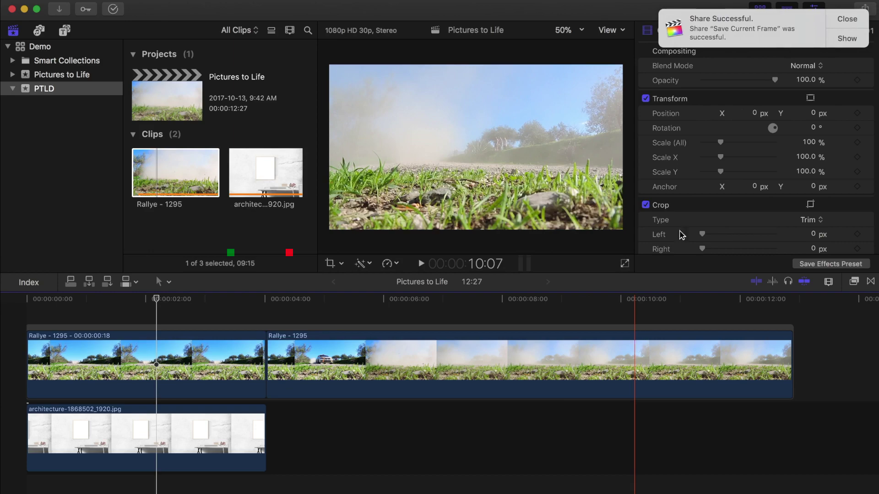
Step: Hide Final Cut Pro and open the desktop file Pictures to Life.jpg with Pixelmator
click(24, 9)
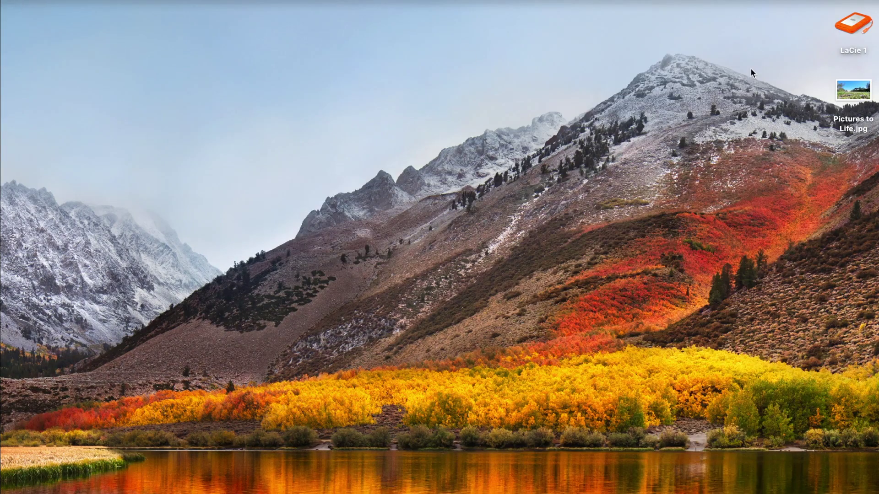
right_click(854, 91)
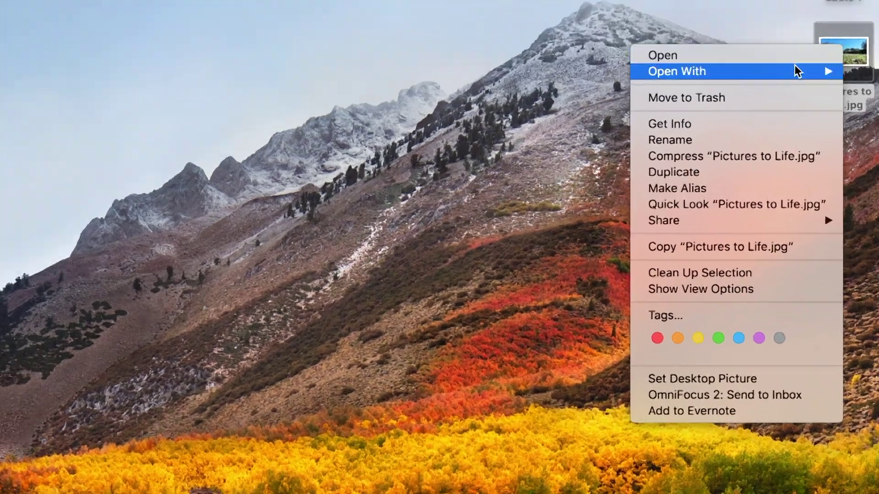
mouse_move(817, 106)
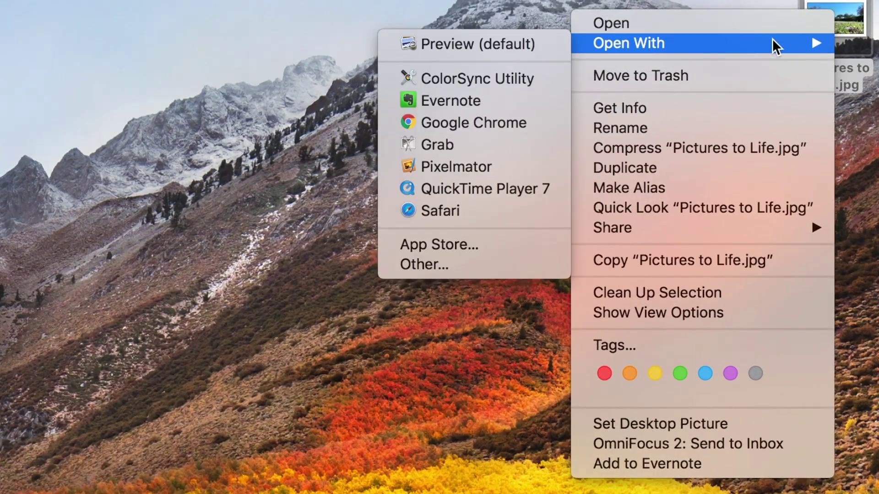
click(484, 169)
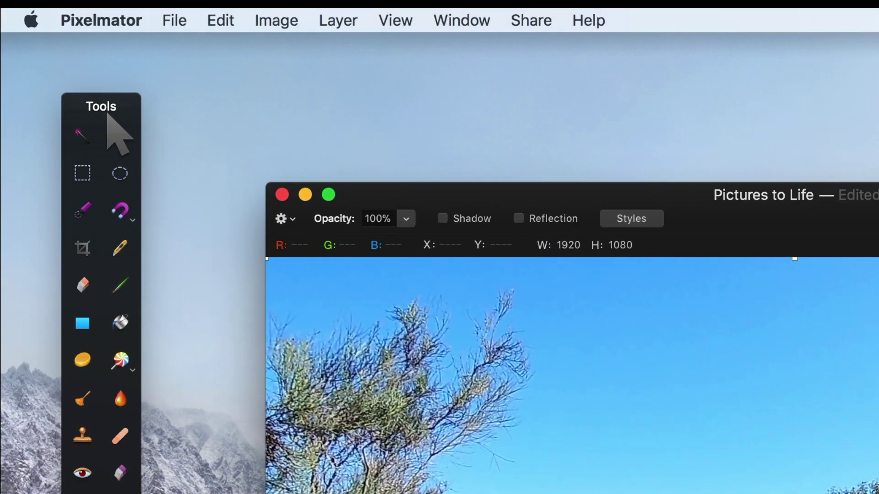
Step: Apply the Stylize Sketch effect from Color Adjustments to the rally photo
click(285, 21)
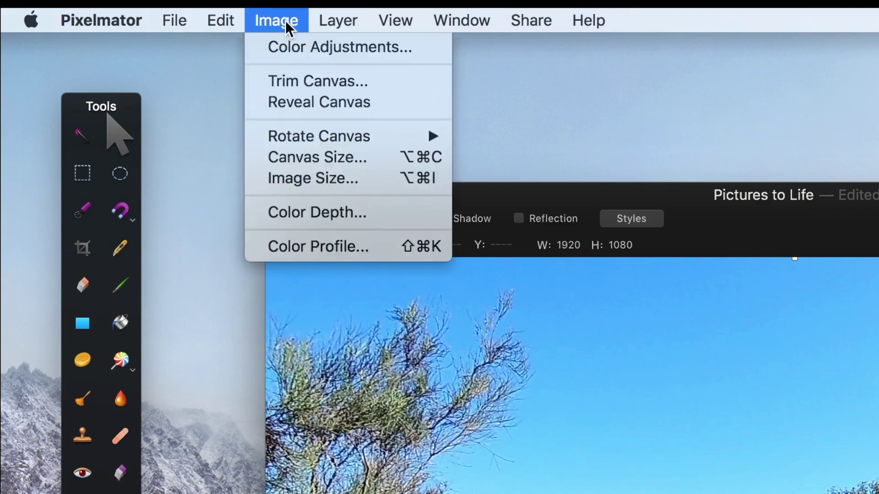
click(304, 42)
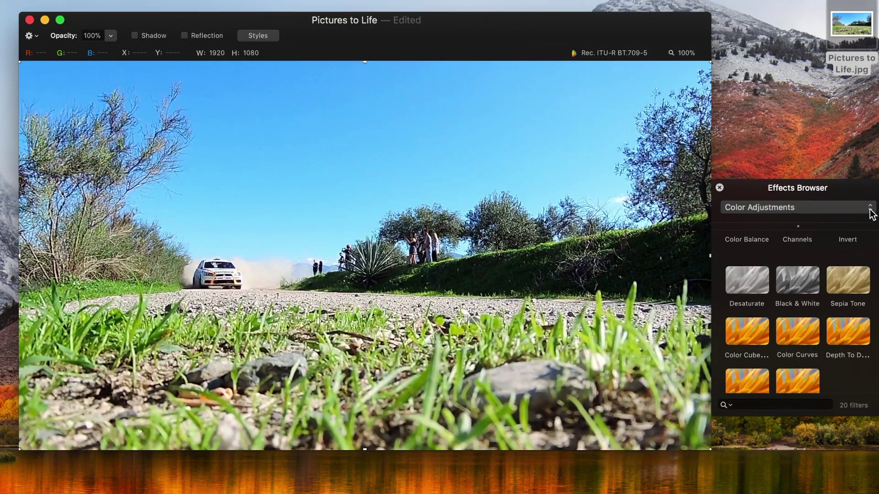
click(871, 211)
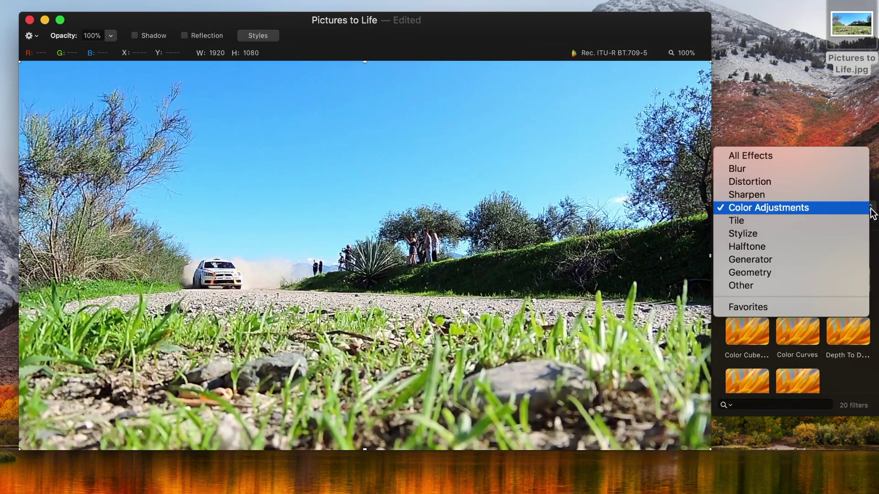
click(846, 234)
scroll(847, 242, down, 5)
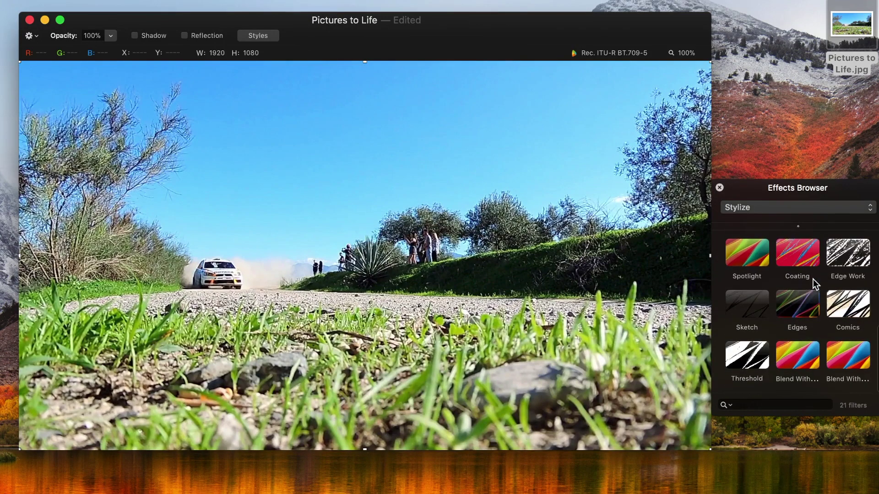
mouse_move(753, 316)
mouse_down()
mouse_move(424, 313)
mouse_move(392, 265)
mouse_up()
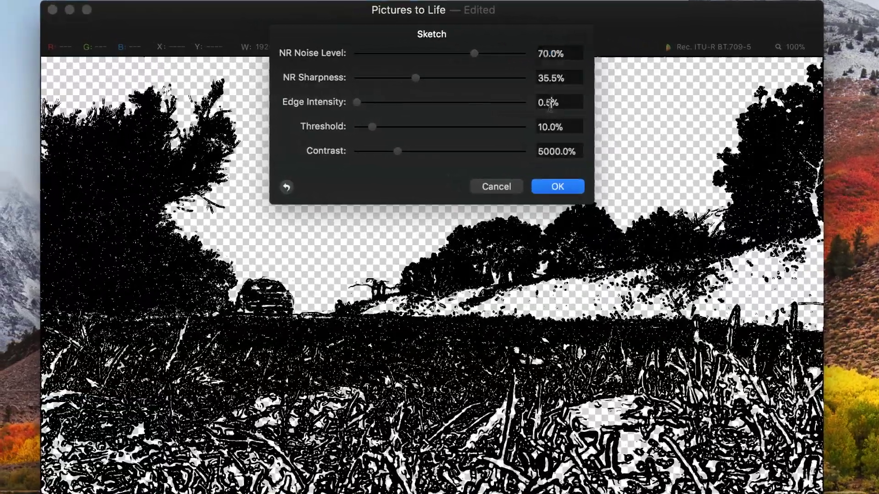
Step: Set Sketch Edge Intensity 0.2%, Contrast 17707.9%, NR Noise Level 100.0% and Threshold 18.2%
drag(472, 102, 468, 122)
drag(398, 151, 505, 152)
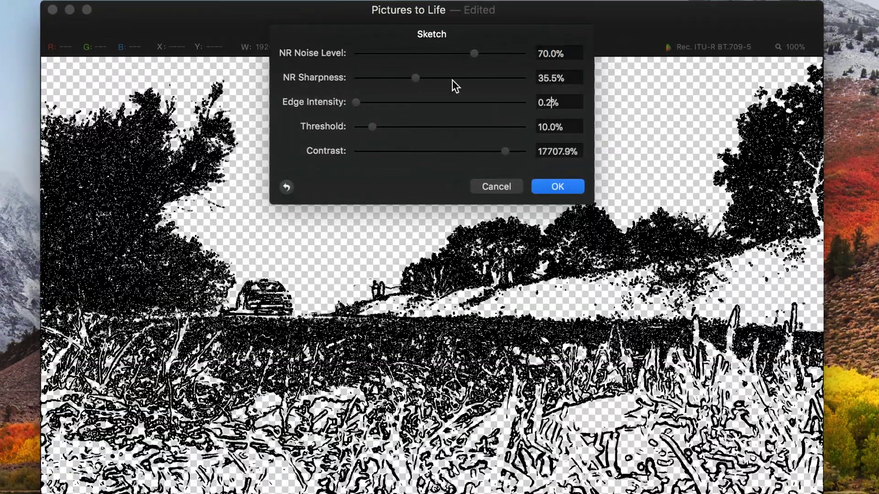
drag(474, 54, 499, 58)
drag(394, 124, 388, 117)
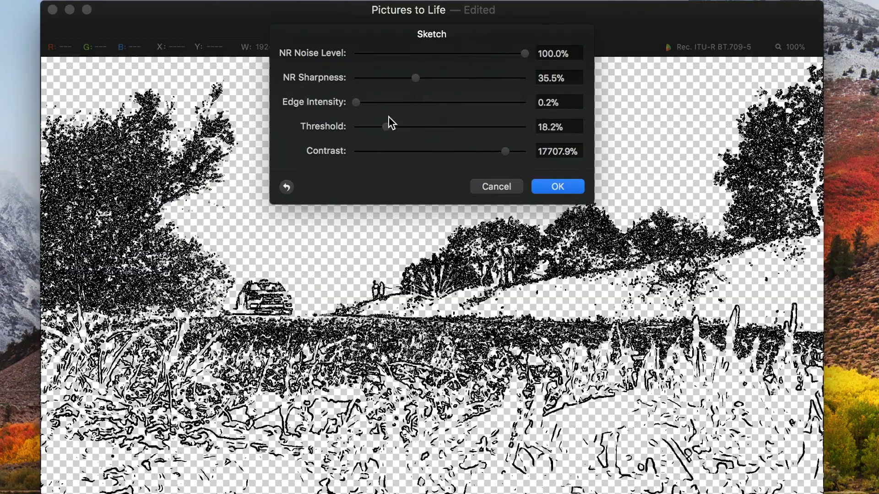
Step: Confirm the Sketch effect and export a JPEG named 'Pictures to Life Sketch' to the Desktop
click(549, 186)
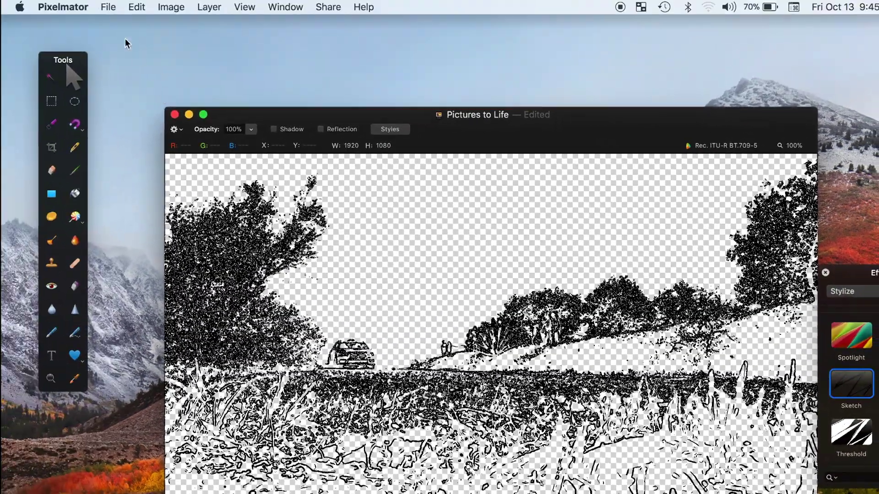
click(108, 7)
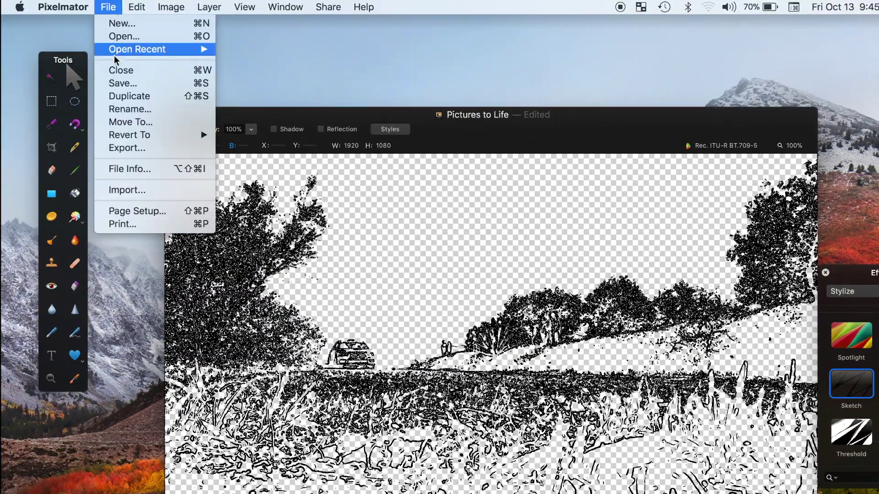
click(133, 147)
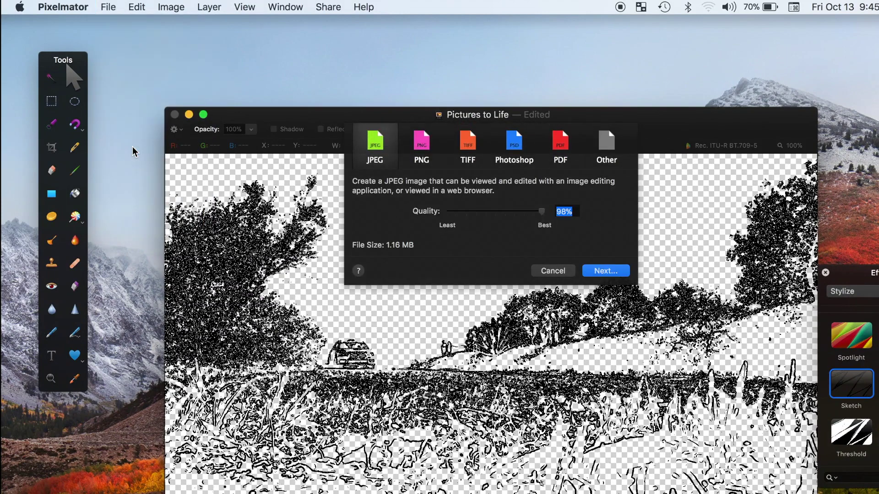
click(598, 271)
key(Right)
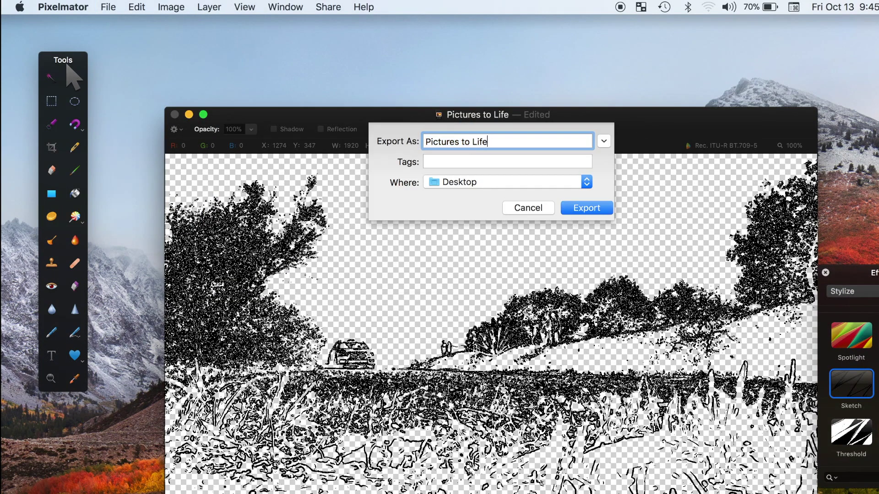
text(Sketch)
click(600, 210)
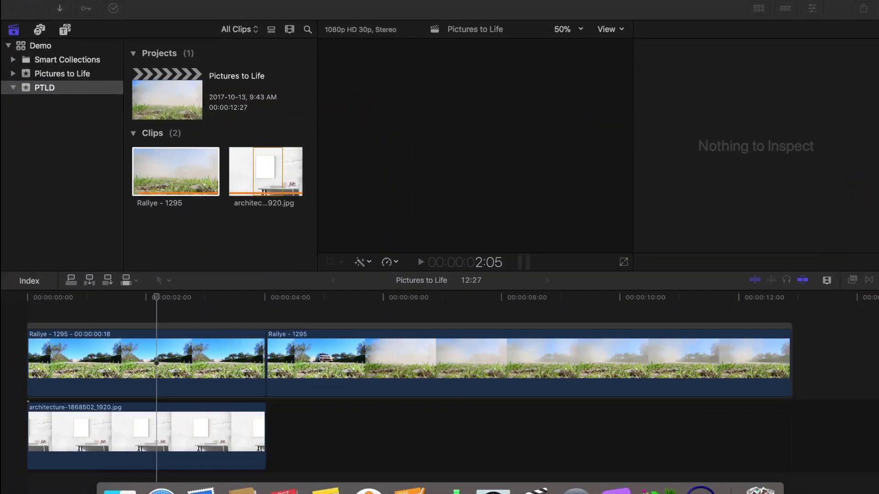
Step: Import the Pictures to Life Sketch image and select it in the browser
click(180, 149)
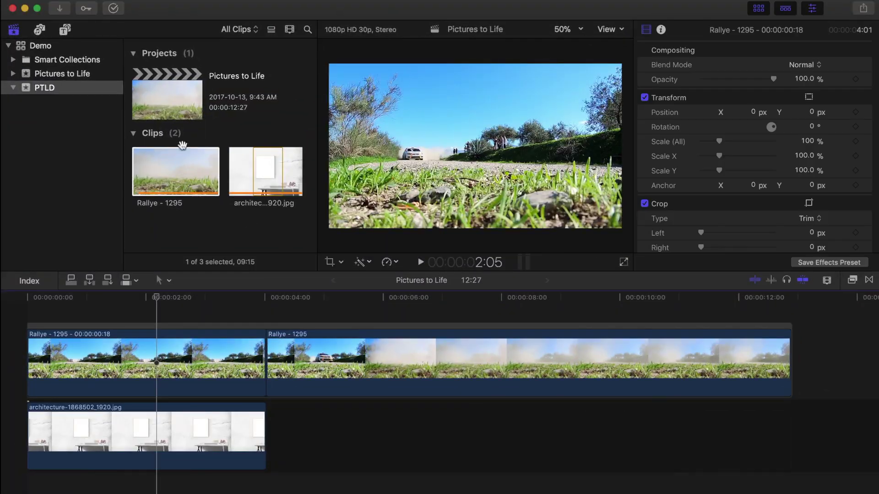
click(61, 9)
click(178, 310)
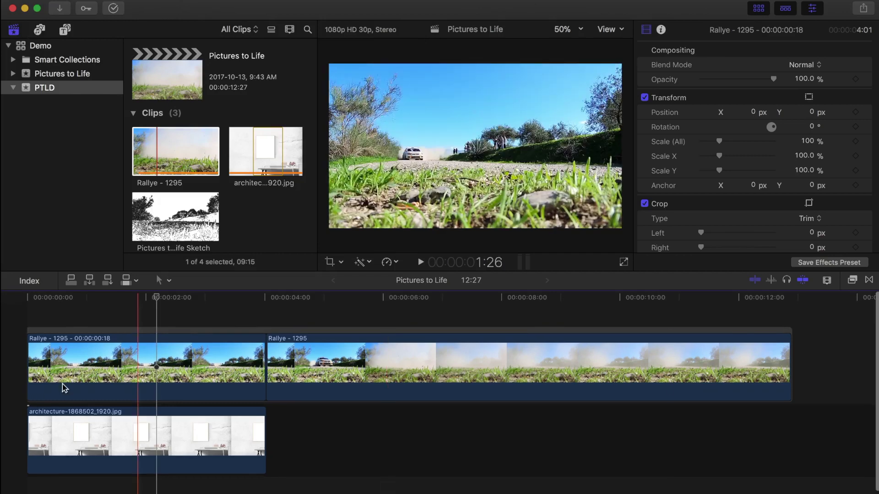
click(161, 230)
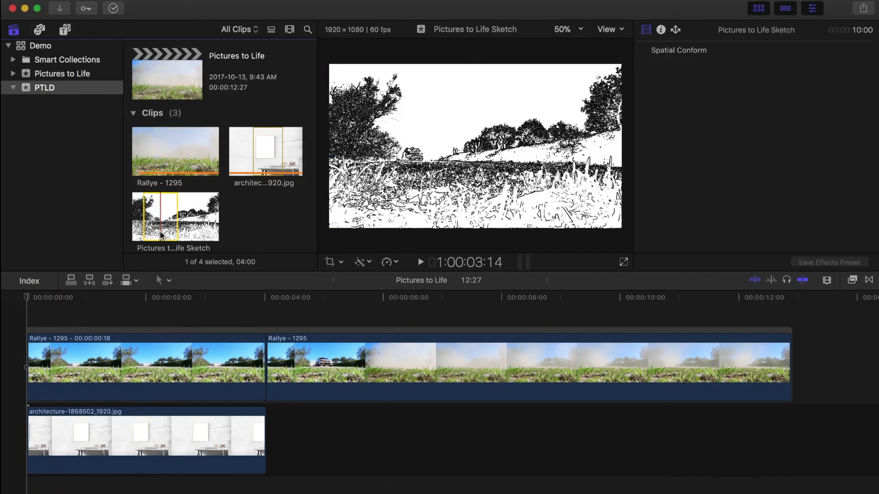
Step: Connect the Sketch clip at the playhead and add an opacity keyframe at 3:01
key(q)
key(super+equal)
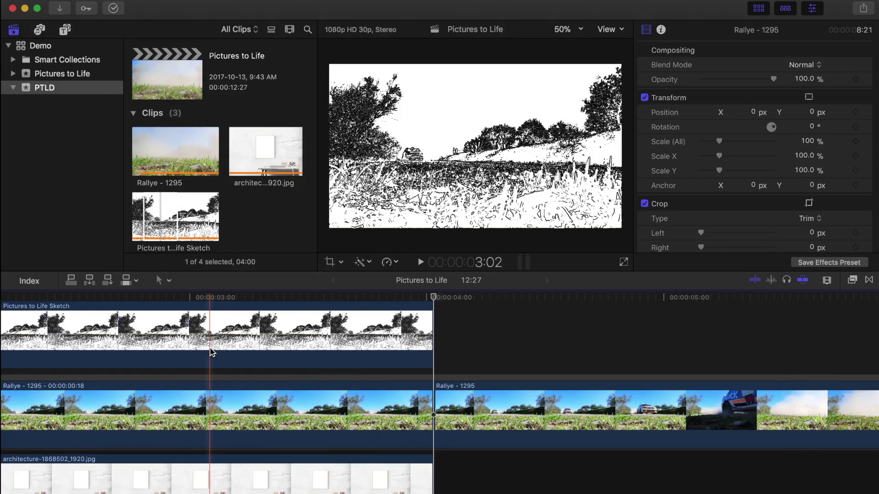
key(shift+z)
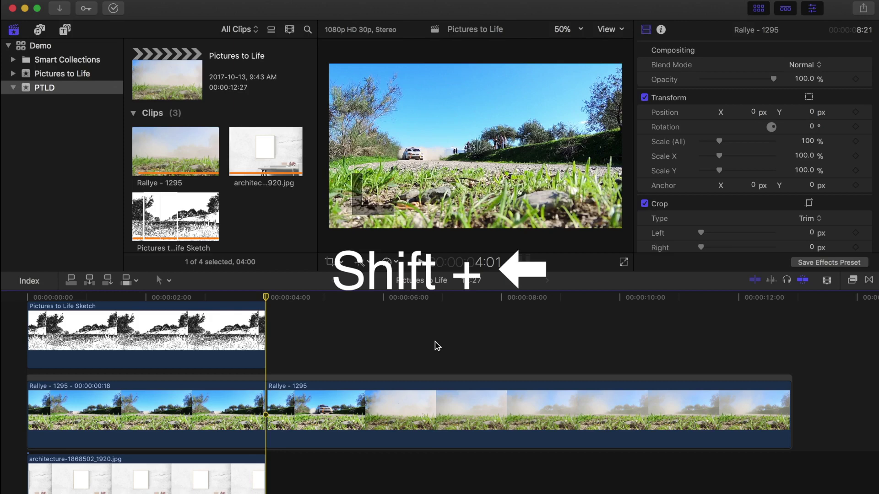
key(shift+Left)
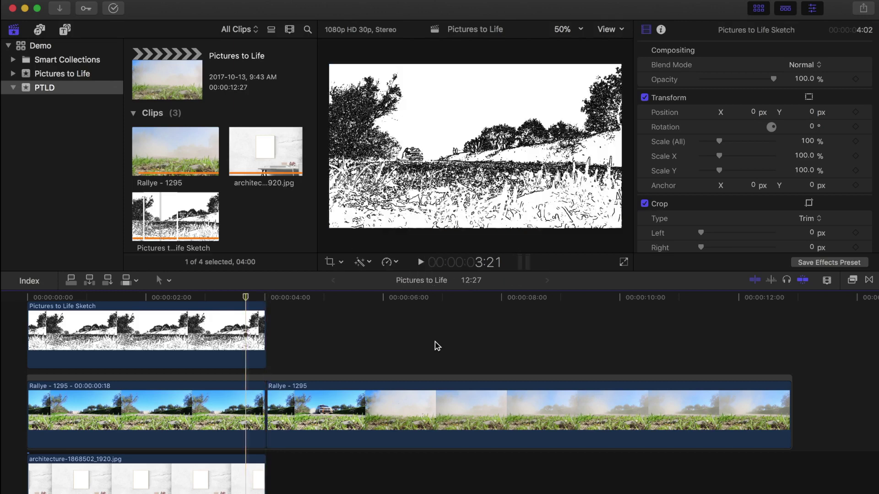
key(shift+Left)
key(shift+Left)
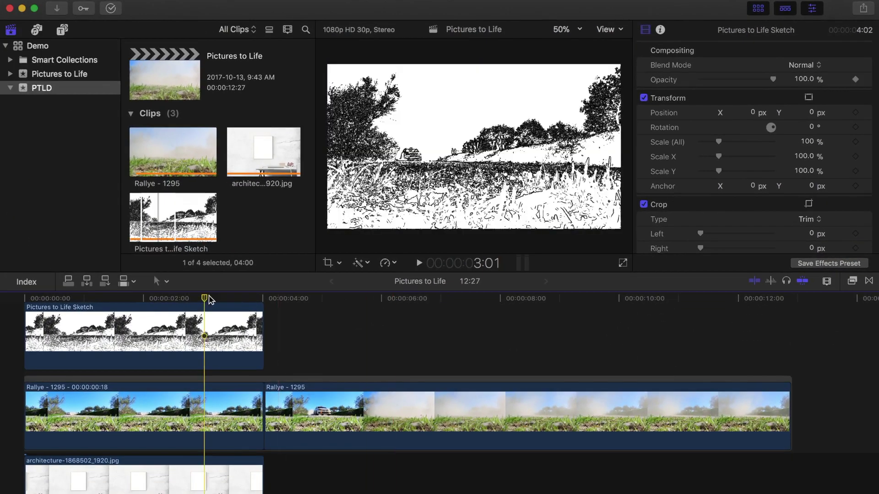
click(204, 299)
Step: Fade the Sketch clip's opacity down to 0% at 4:00
drag(205, 298, 262, 299)
click(256, 339)
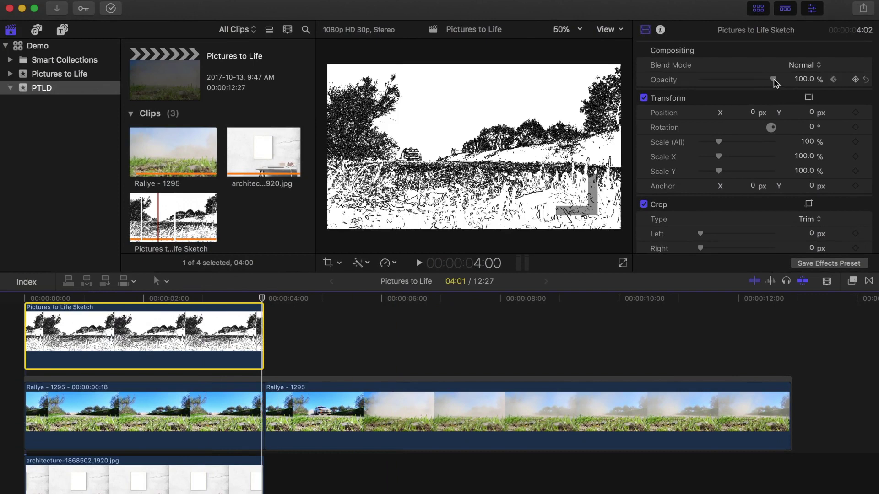
drag(773, 80, 697, 82)
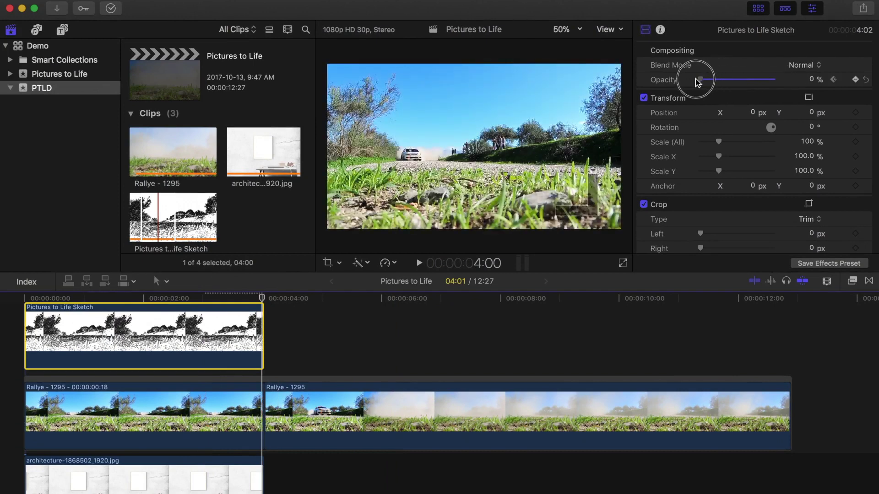
scroll(358, 383, up, 2)
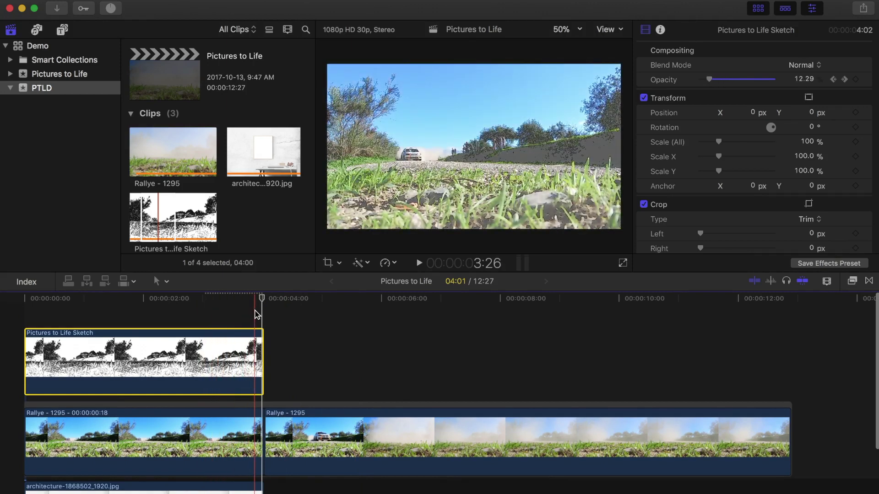
Step: Combine the Sketch clip and both Rallye clips into the compound clip 'Pictures to Life Clip'
click(101, 315)
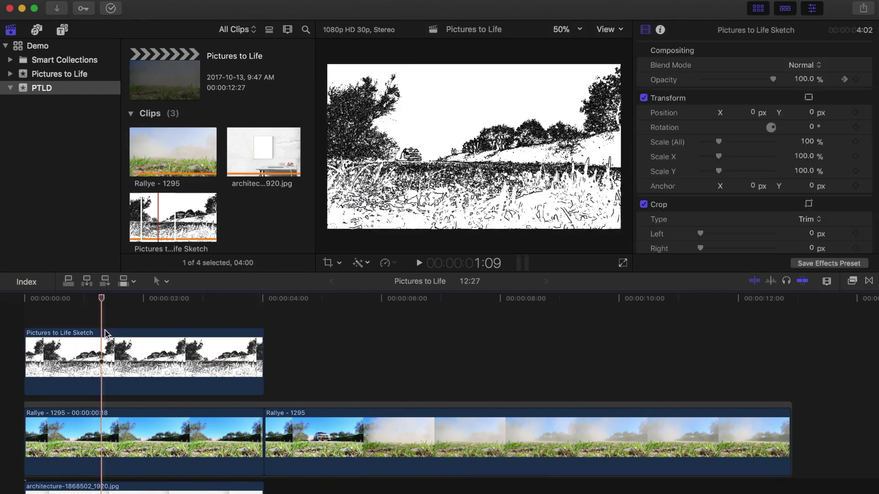
click(105, 333)
super+click(121, 437)
super+click(290, 444)
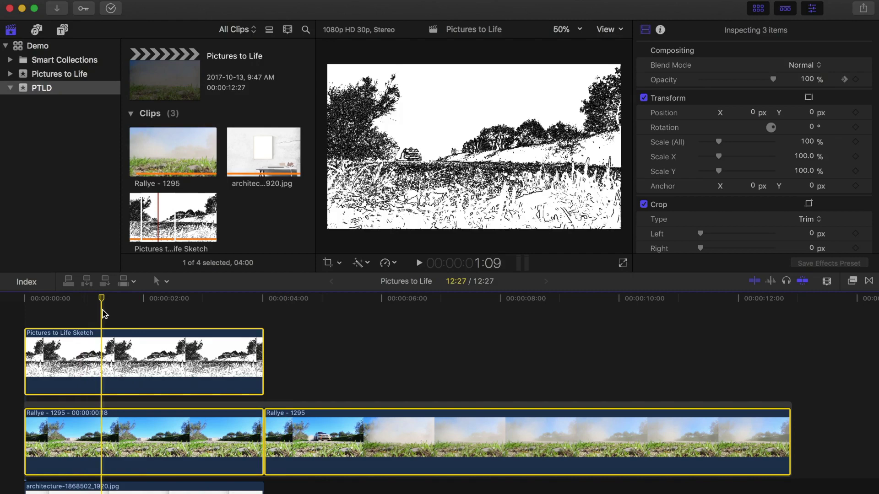
key(alt+g)
key(Return)
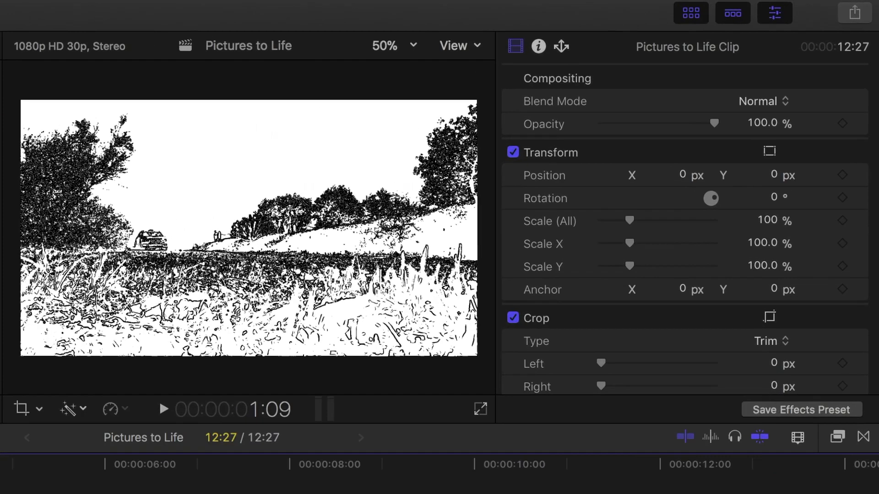
Step: Scale the compound clip to 23% inside the wall frame and extend the architecture photo to the project end
click(39, 409)
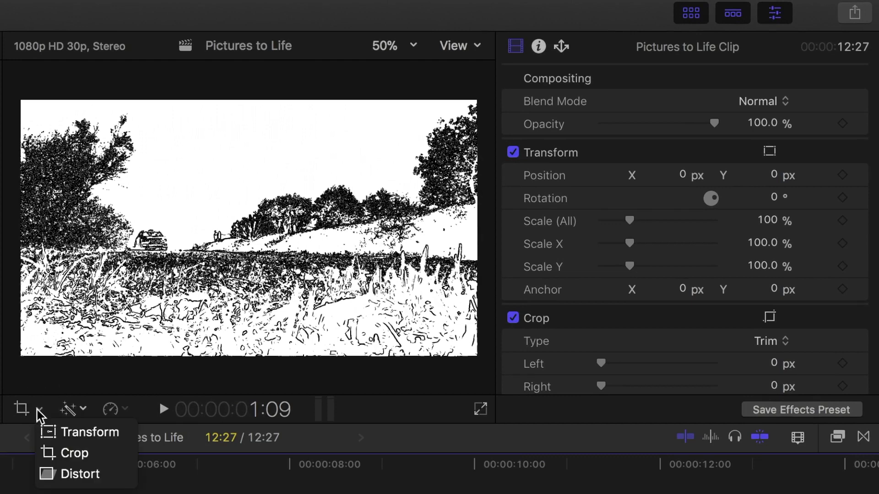
click(54, 433)
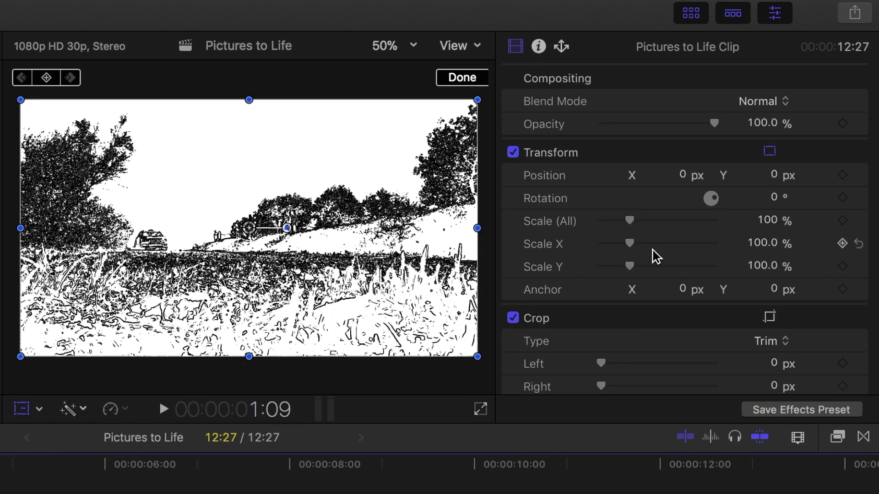
drag(620, 220, 608, 225)
drag(245, 220, 240, 210)
drag(621, 224, 610, 226)
drag(247, 226, 245, 211)
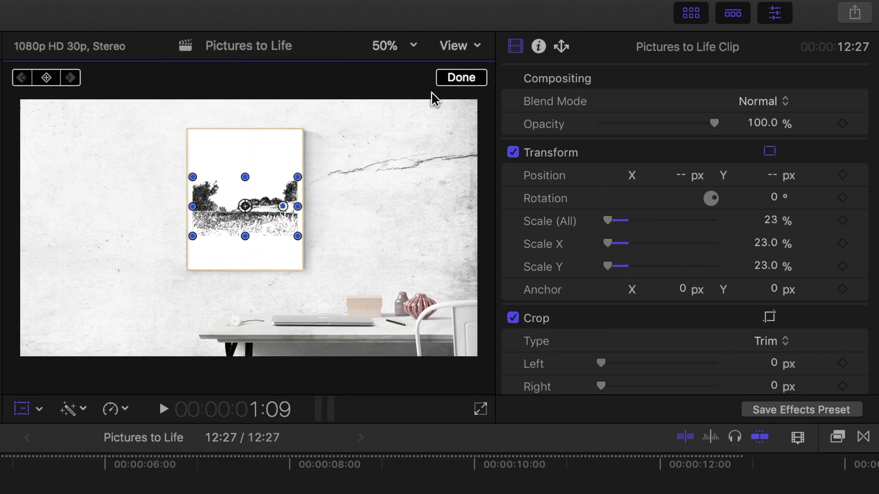
click(460, 77)
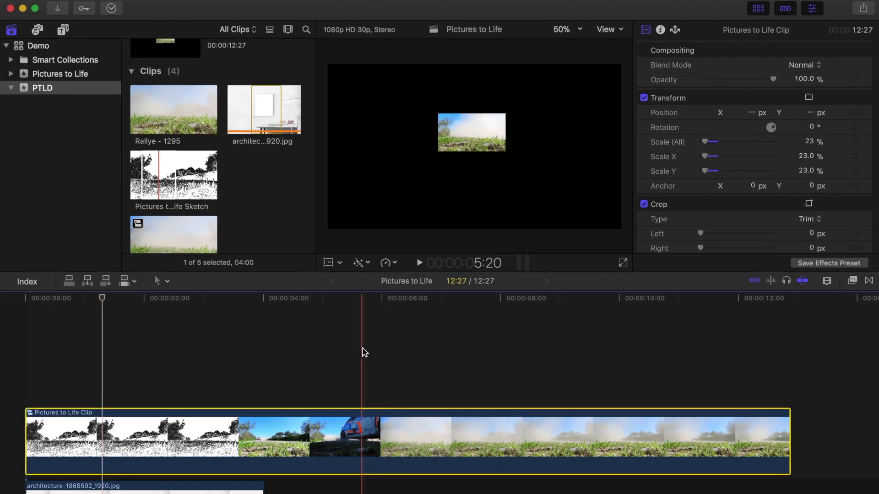
scroll(349, 361, down, 3)
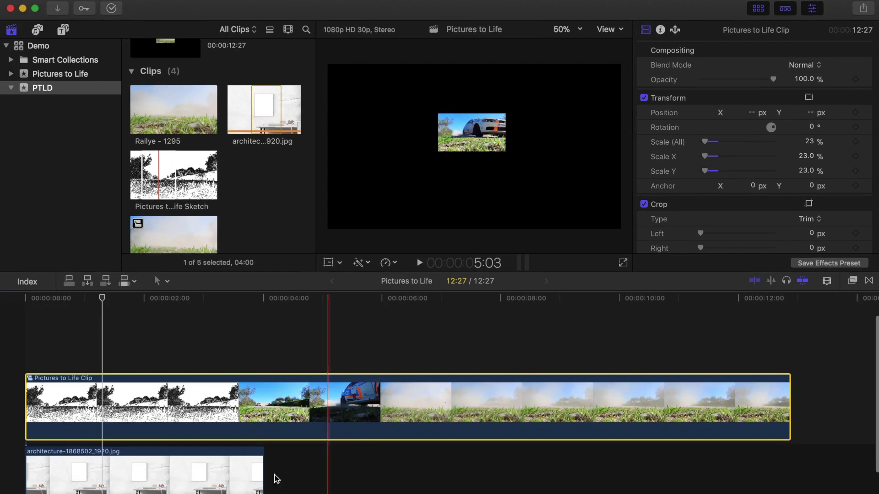
drag(247, 488, 785, 467)
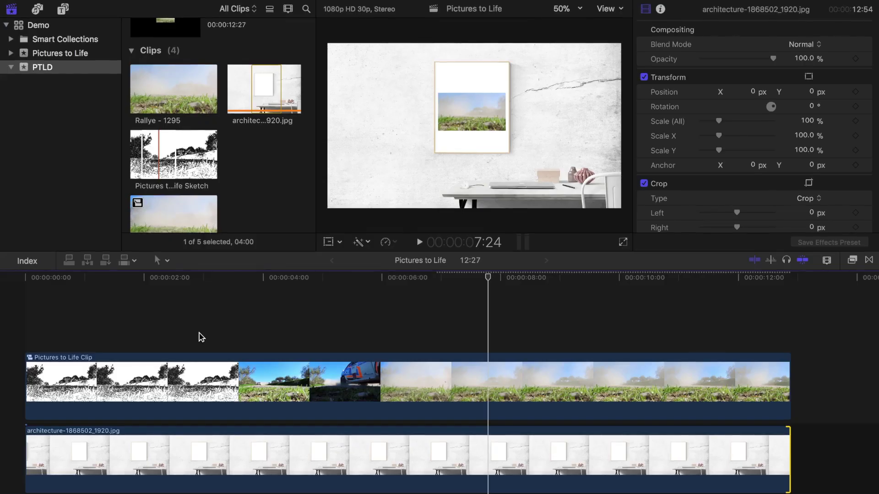
Step: Nest the framed clip and architecture background into compound clip Pictures to Life Clip 1, then go to 4:06
click(190, 386)
super+click(182, 442)
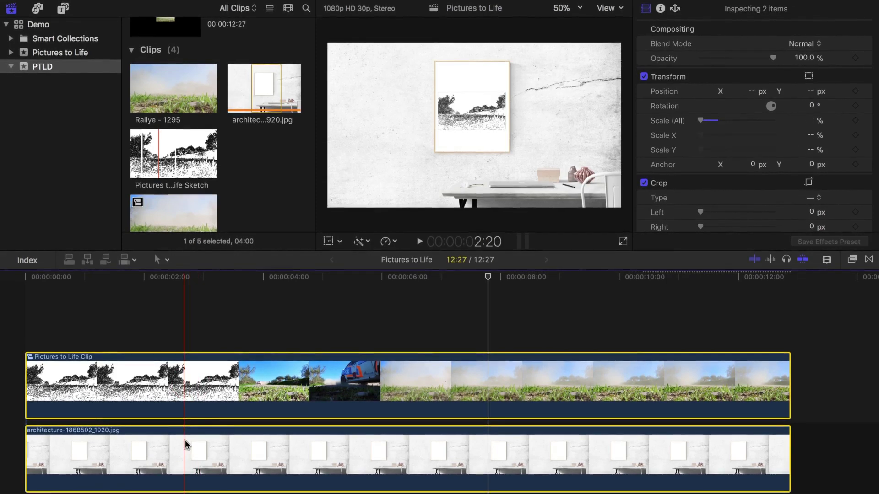
key(alt+g)
key(Return)
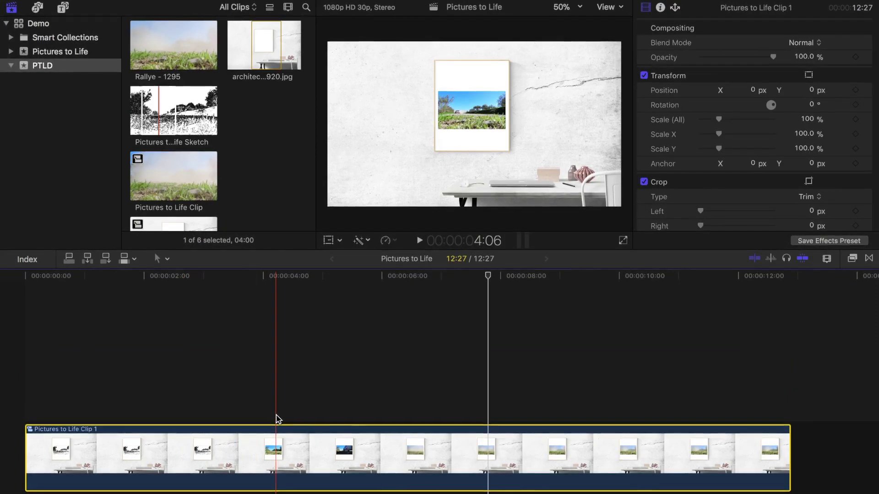
click(276, 430)
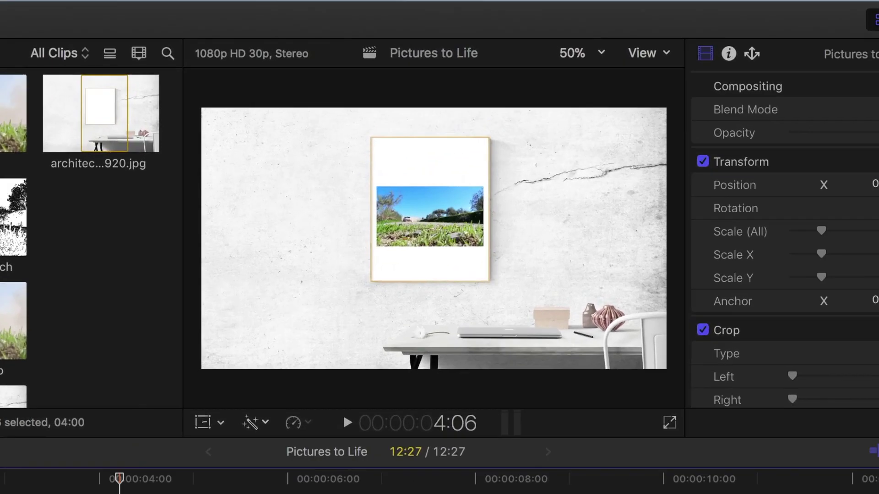
Step: Turn on transform handles and set a starting 100% scale keyframe at 4:06
click(202, 422)
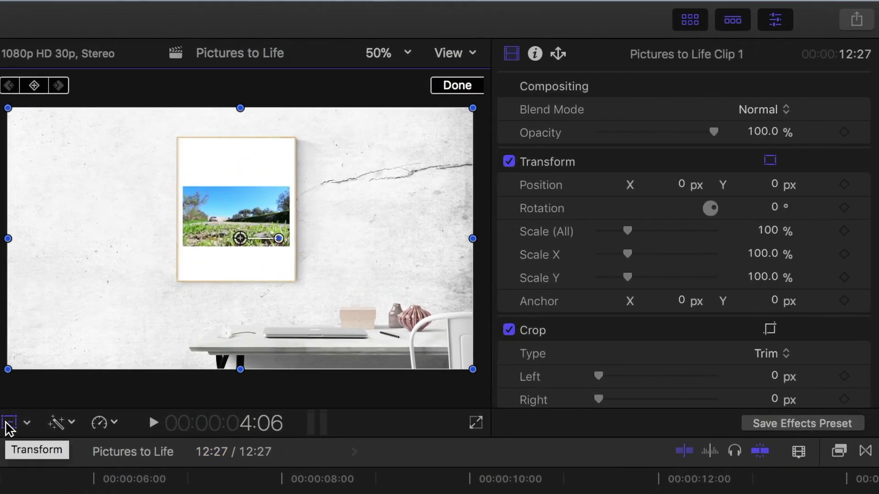
click(845, 184)
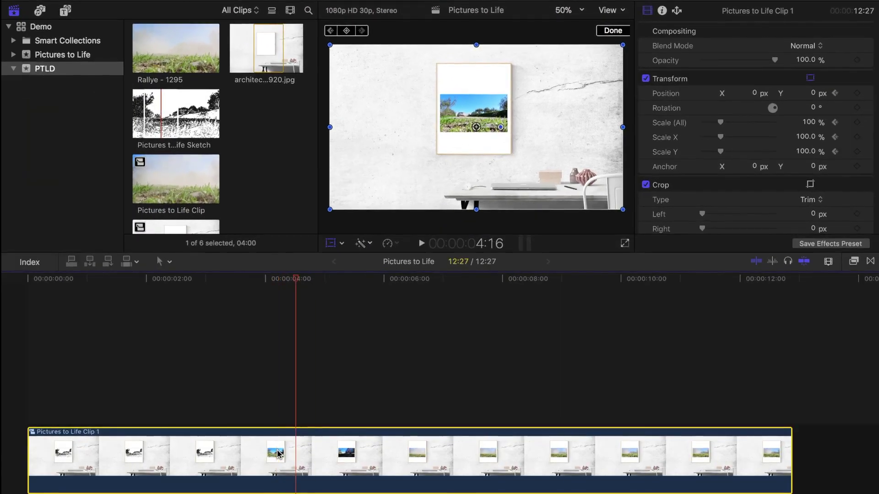
key(shift+Right)
key(shift+Right)
Step: At 5:06, scale the picture up to 440% and position it to fill the screen
drag(720, 123, 778, 132)
drag(476, 127, 486, 183)
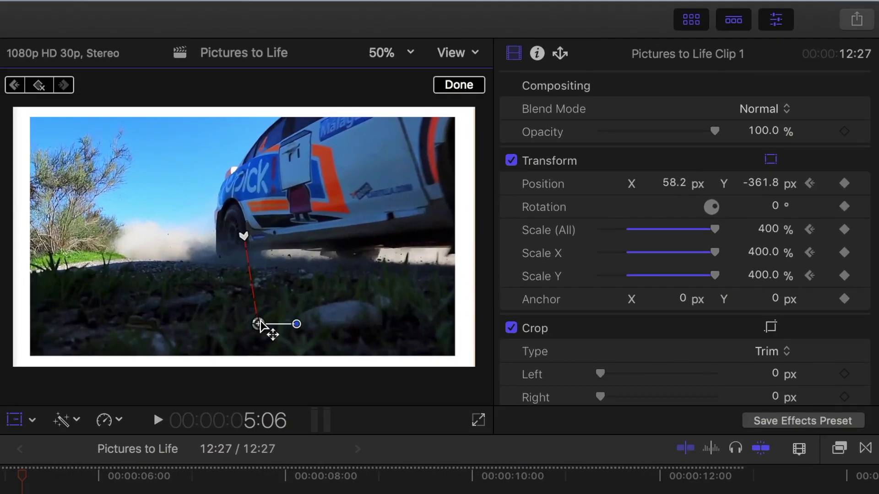
click(771, 230)
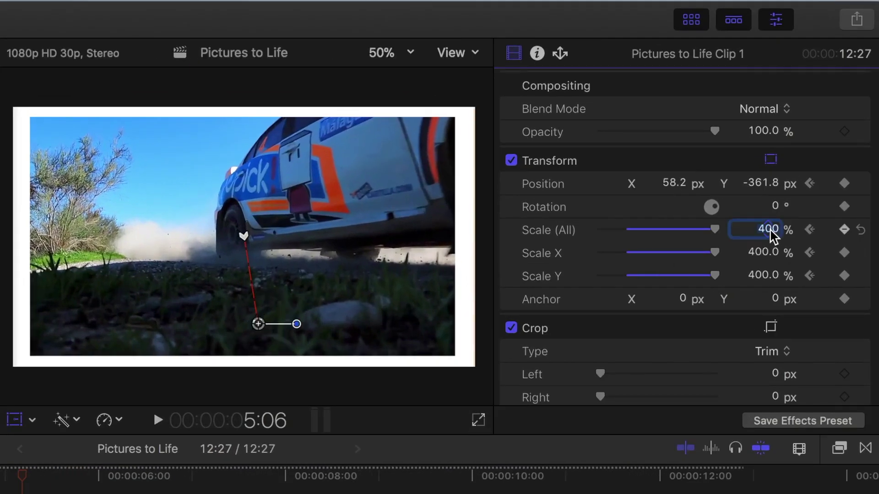
drag(768, 229, 768, 229)
drag(259, 324, 259, 335)
drag(779, 230, 778, 230)
drag(259, 335, 260, 341)
click(459, 85)
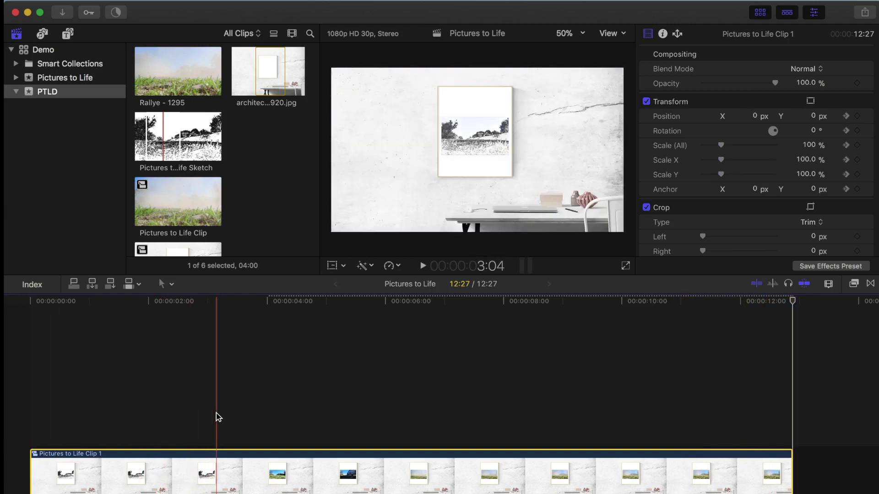
key(space)
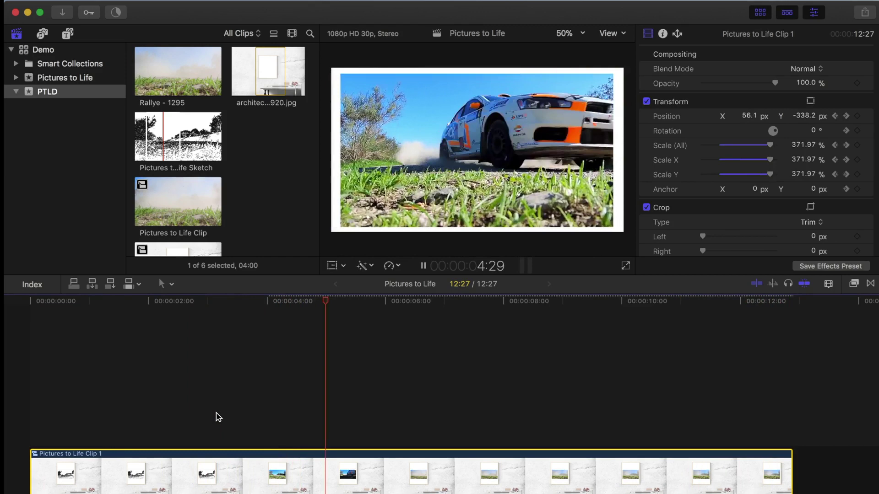